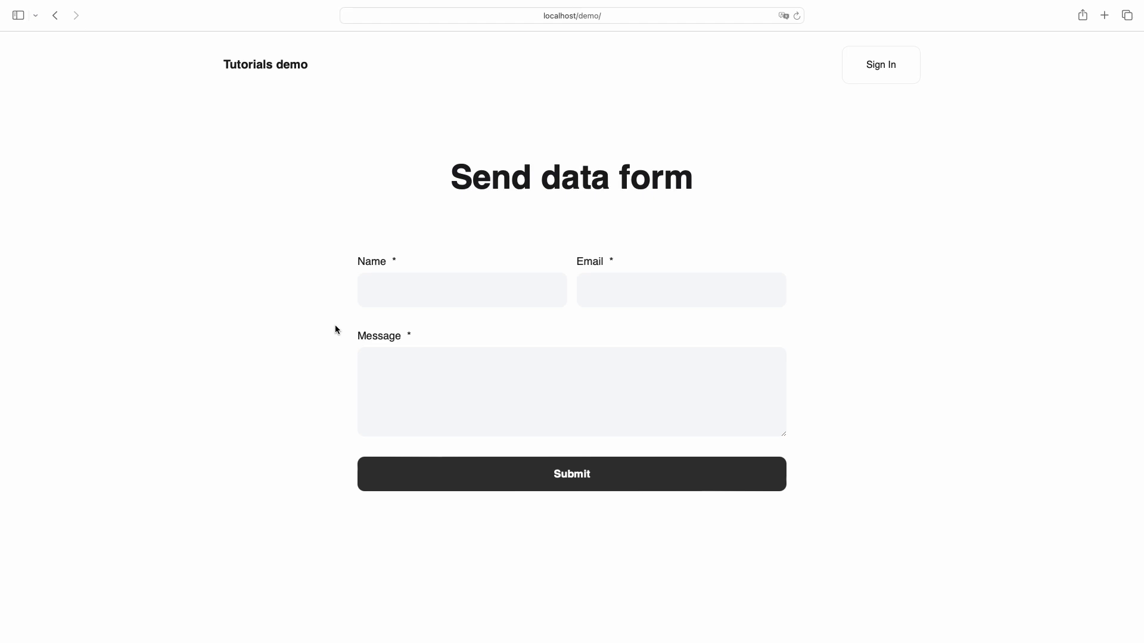
Fill the front-end Send data form with a sample name, email and 'Hello there!', then submit it.
left_click(394, 301)
type("Alex Smith")
key("Tab")
key("Tab")
type("Hello there!")
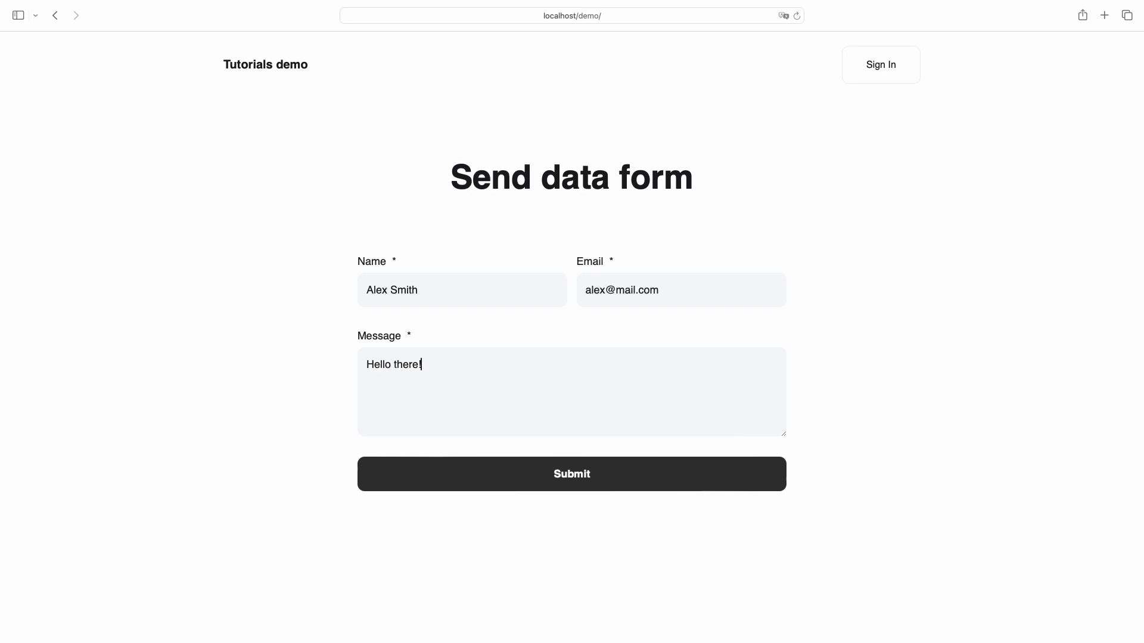
left_click(421, 463)
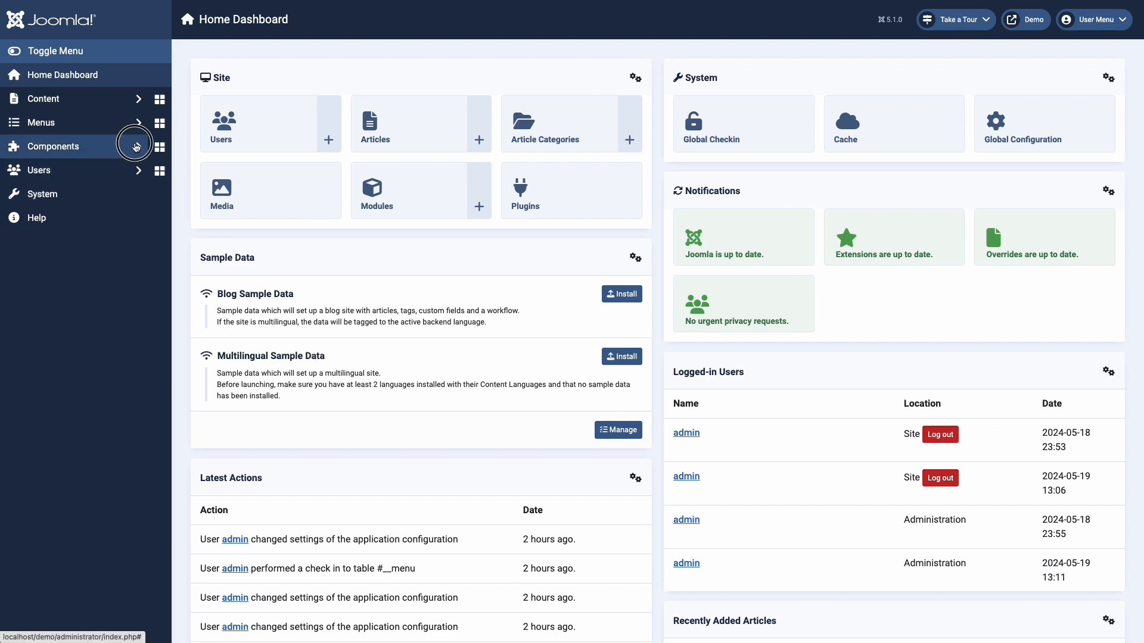
Open the Contact Form for editing from Components > Forms in the Joomla sidebar.
left_click(136, 146)
left_click(84, 219)
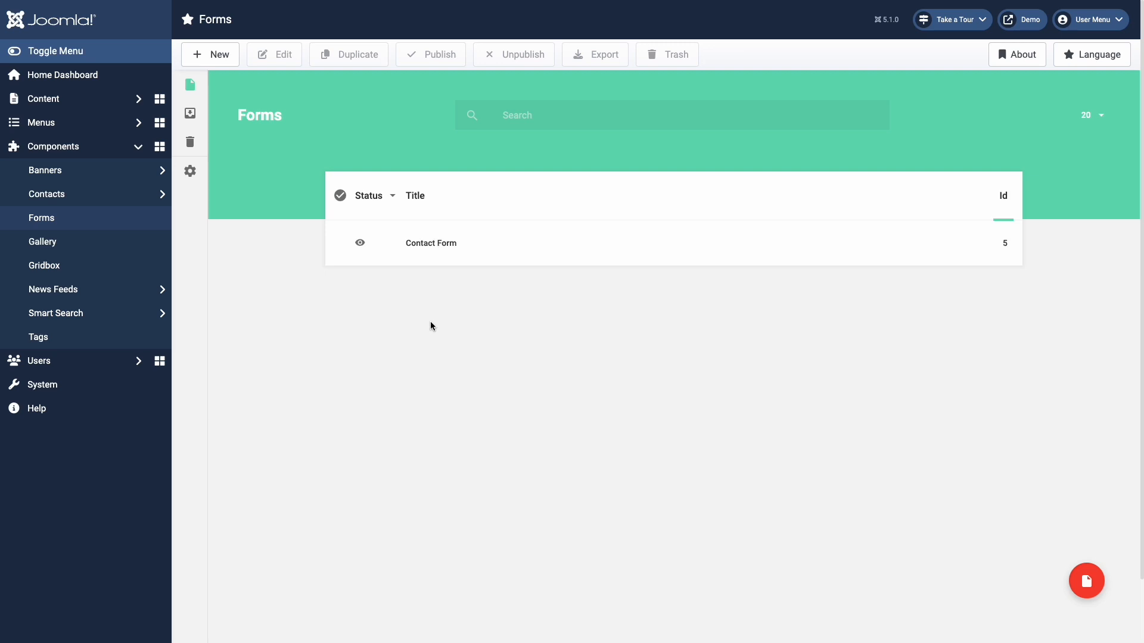
left_click(441, 244)
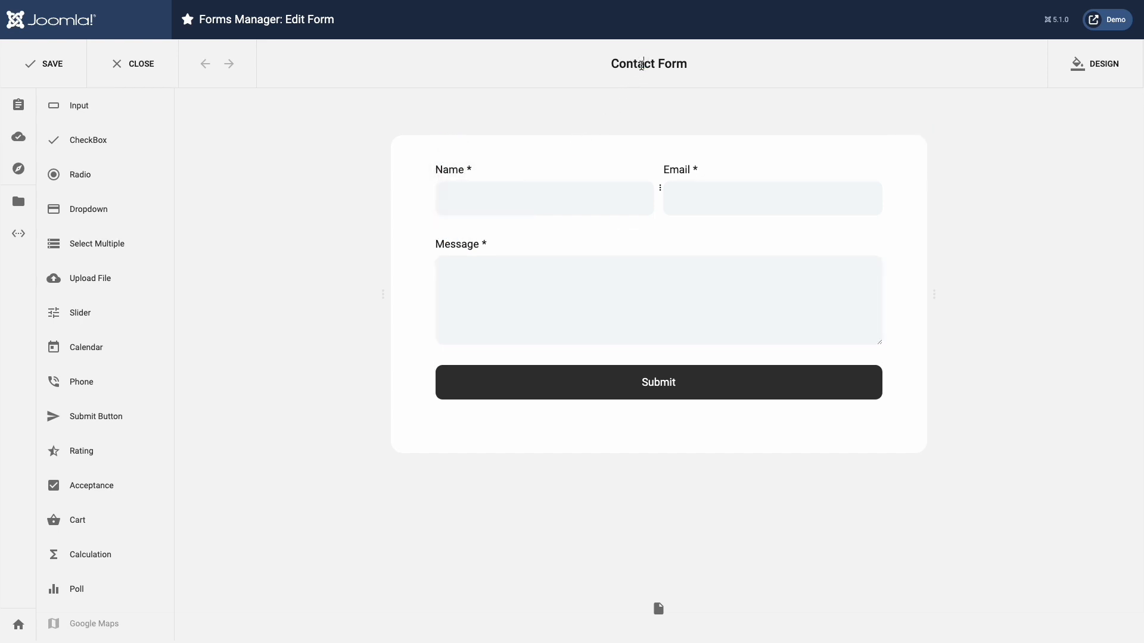
Replace the Contact Form title with 'Send data form'.
triple_click(641, 65)
key("BackSpace")
type("Send data form")
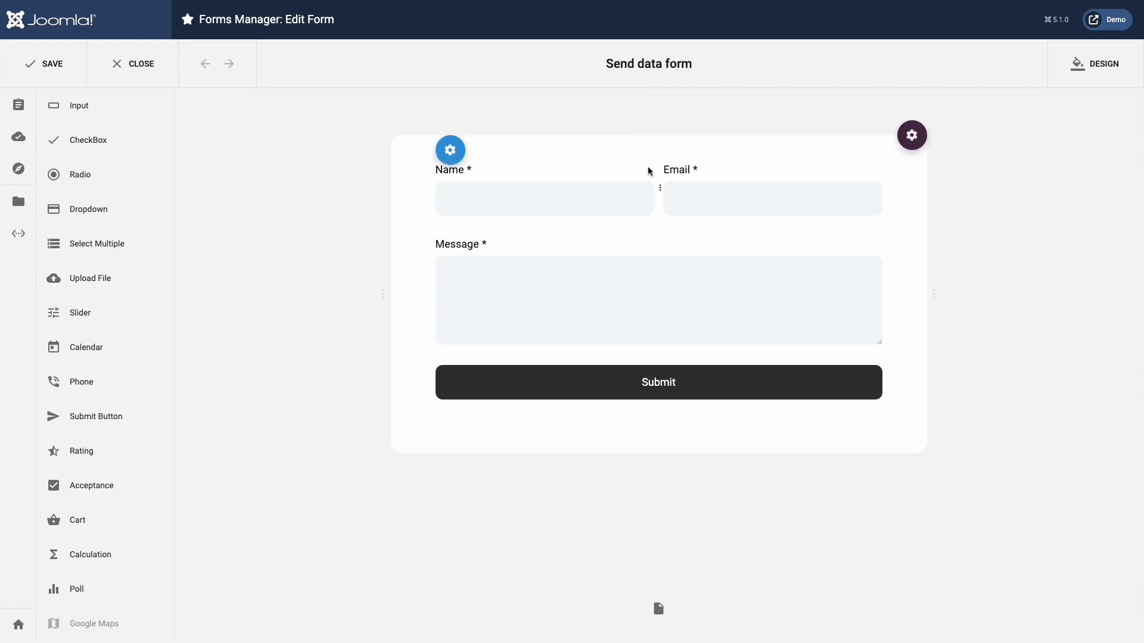
Set the Submit button's On Click action to Redirect.
mouse_move(655, 388)
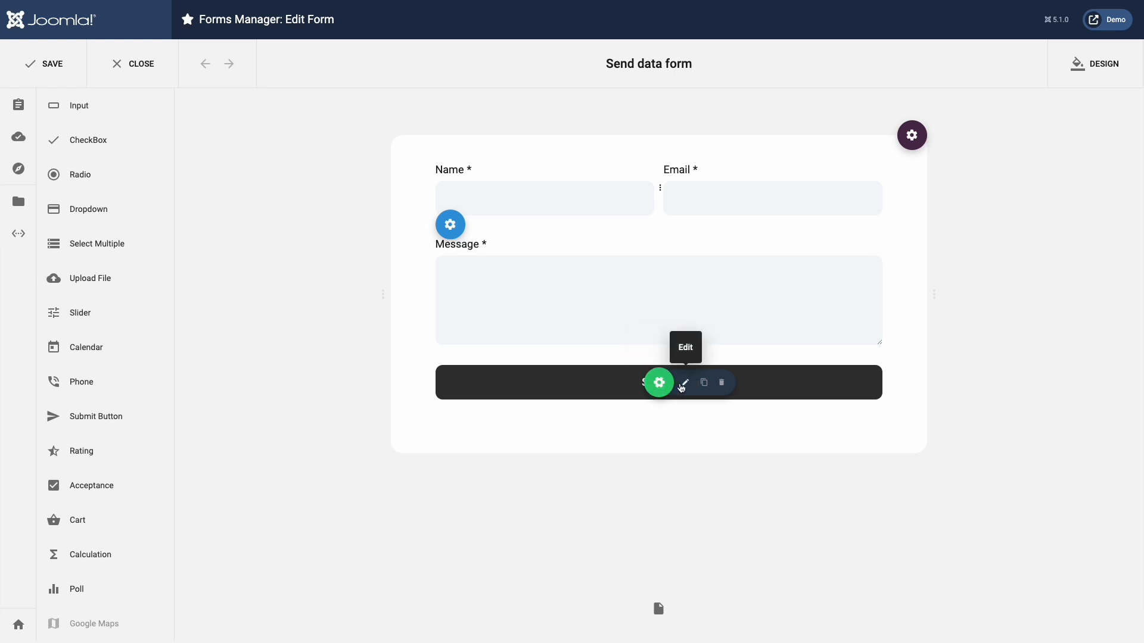
left_click(682, 385)
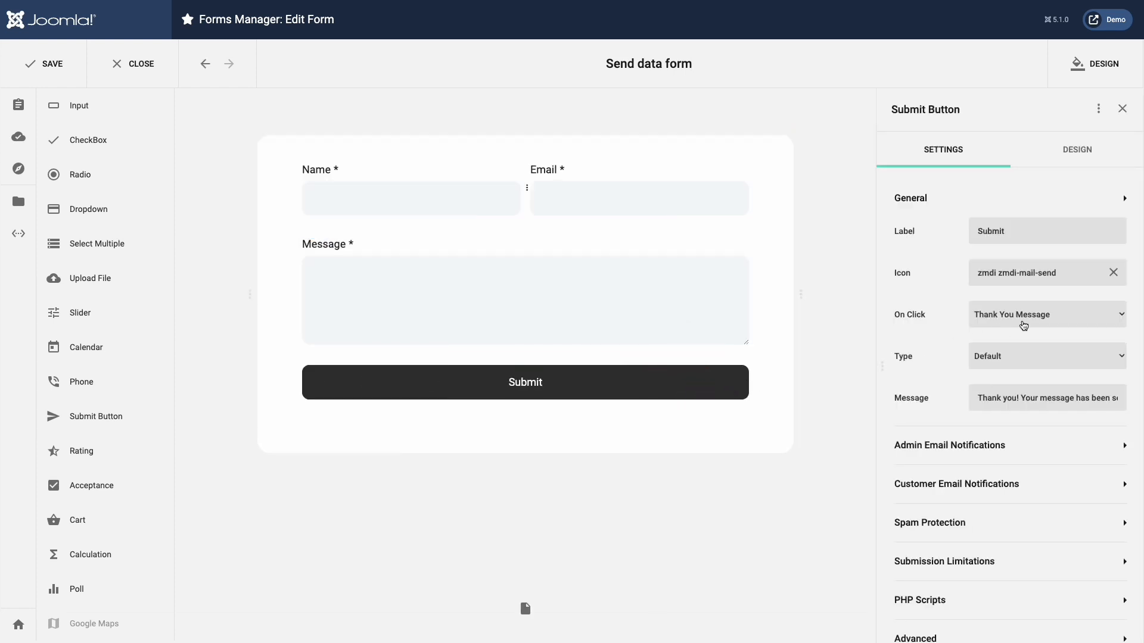
left_click(1023, 325)
left_click(1023, 331)
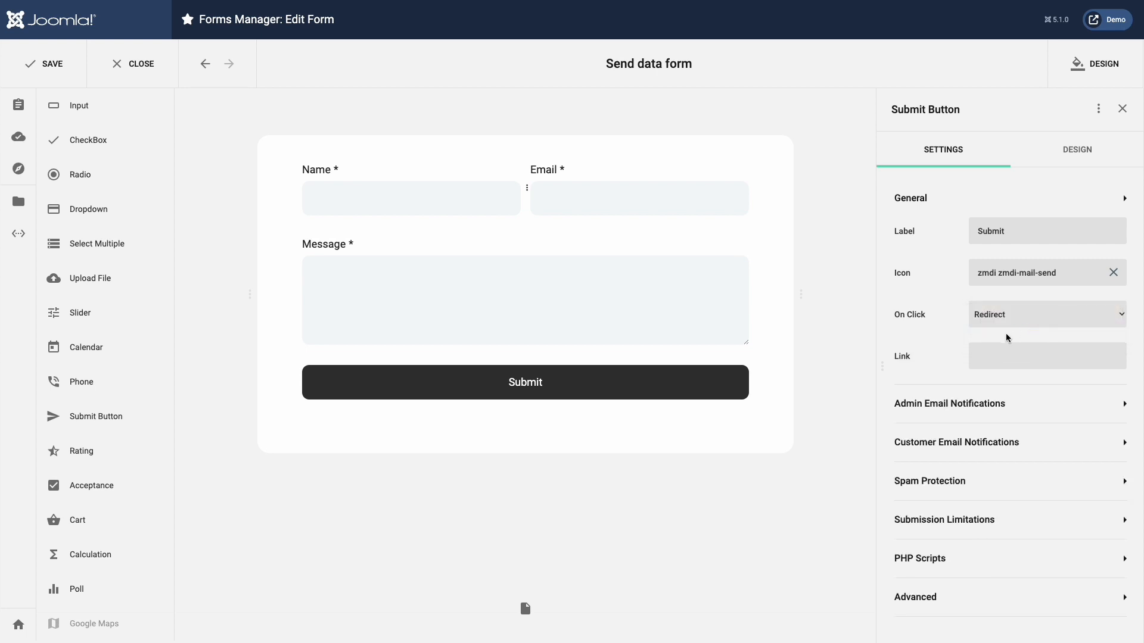
left_click_drag(881, 367, 674, 380)
left_click(834, 361)
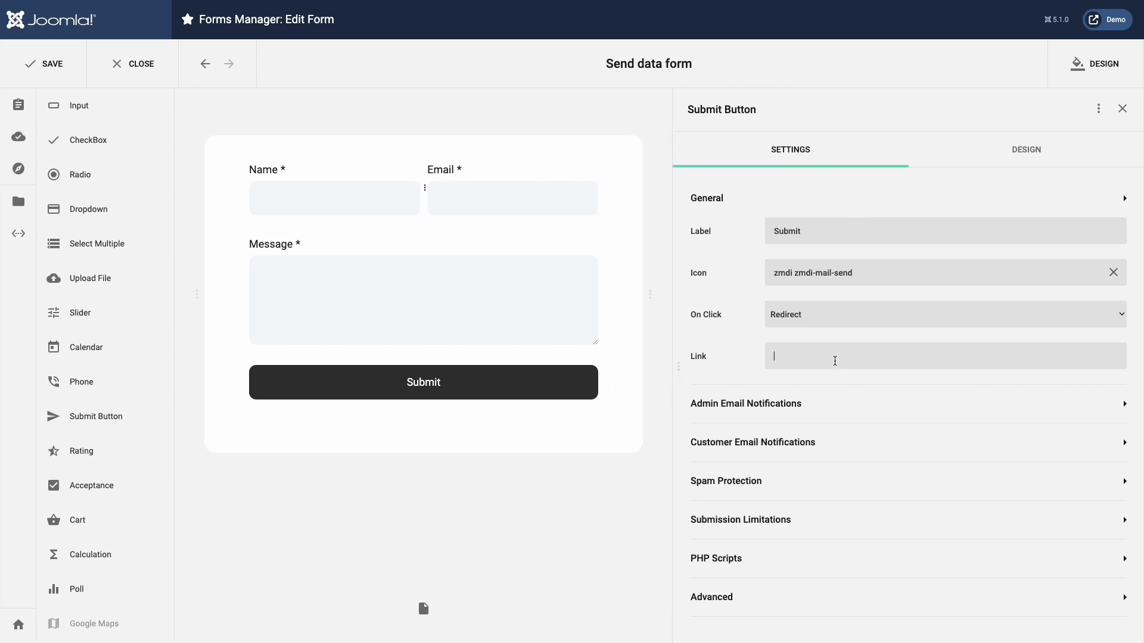
type("http://www.domain.com/page?field1=[Field ID=1]&field2=[Field ID=2]")
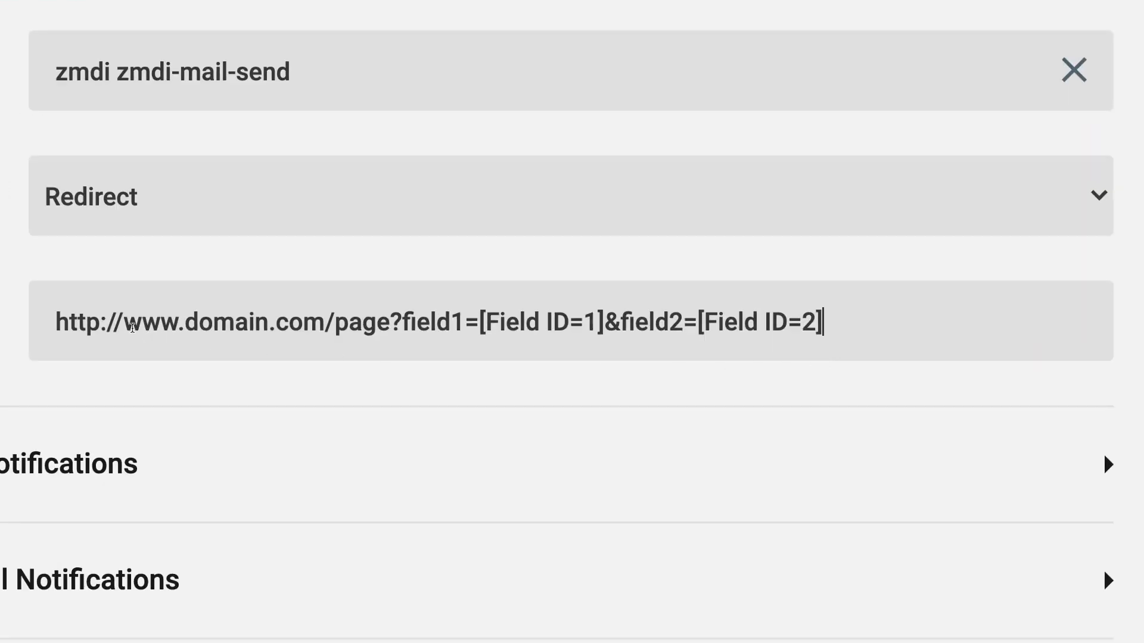
left_click_drag(57, 322, 392, 321)
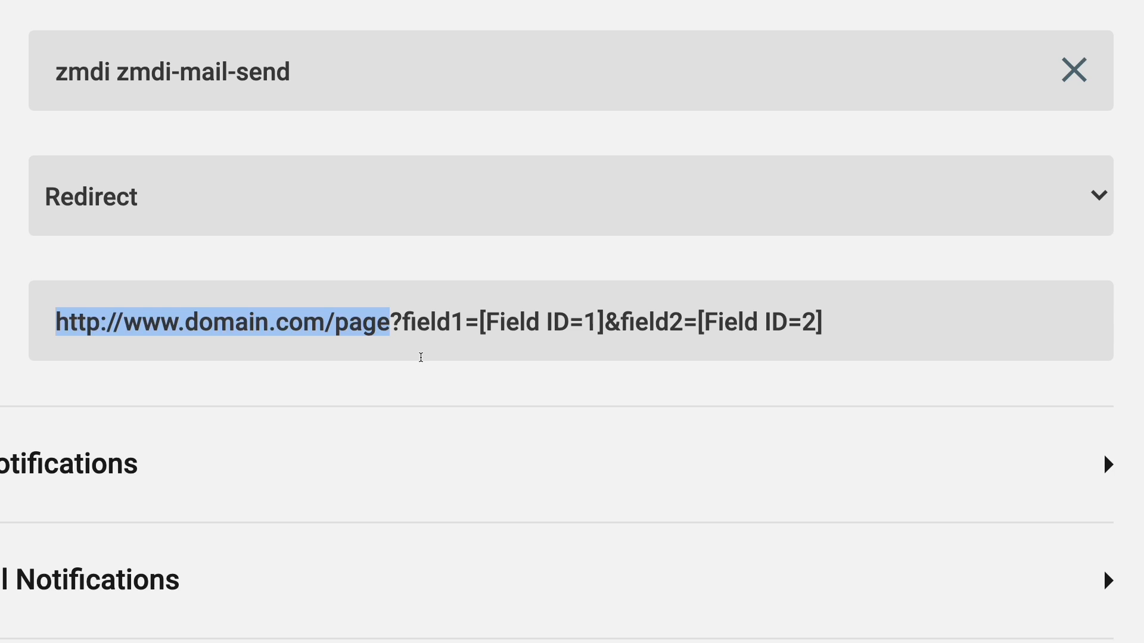
left_click_drag(402, 322, 824, 319)
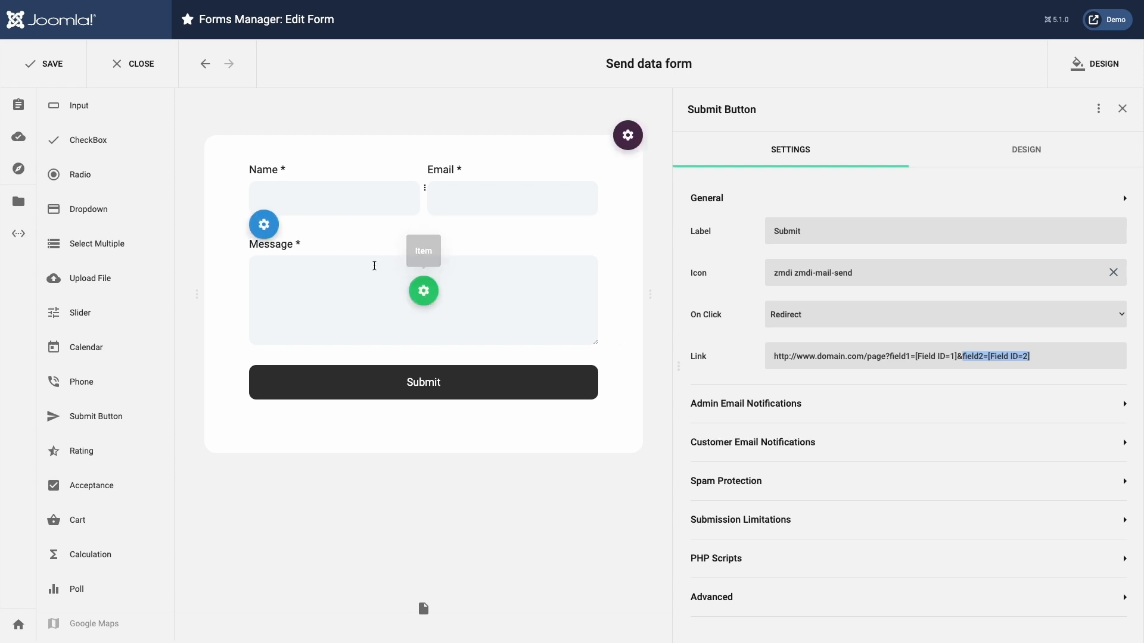
Replace the link's field1 placeholder with the Name field's ID tag [Field ID=24].
left_click(348, 206)
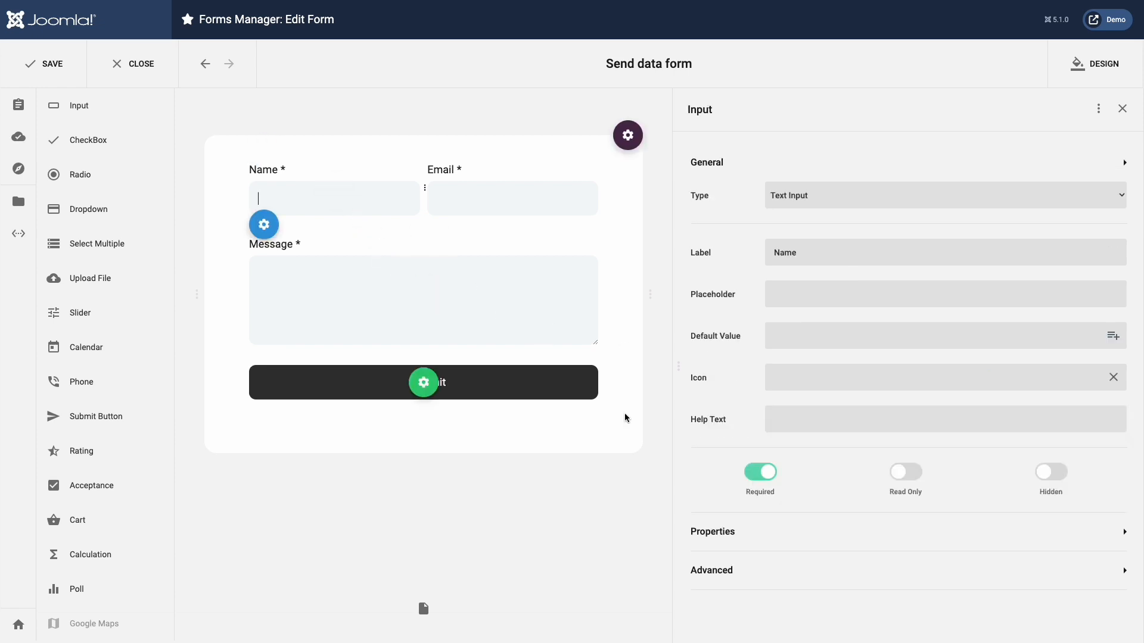
left_click(747, 570)
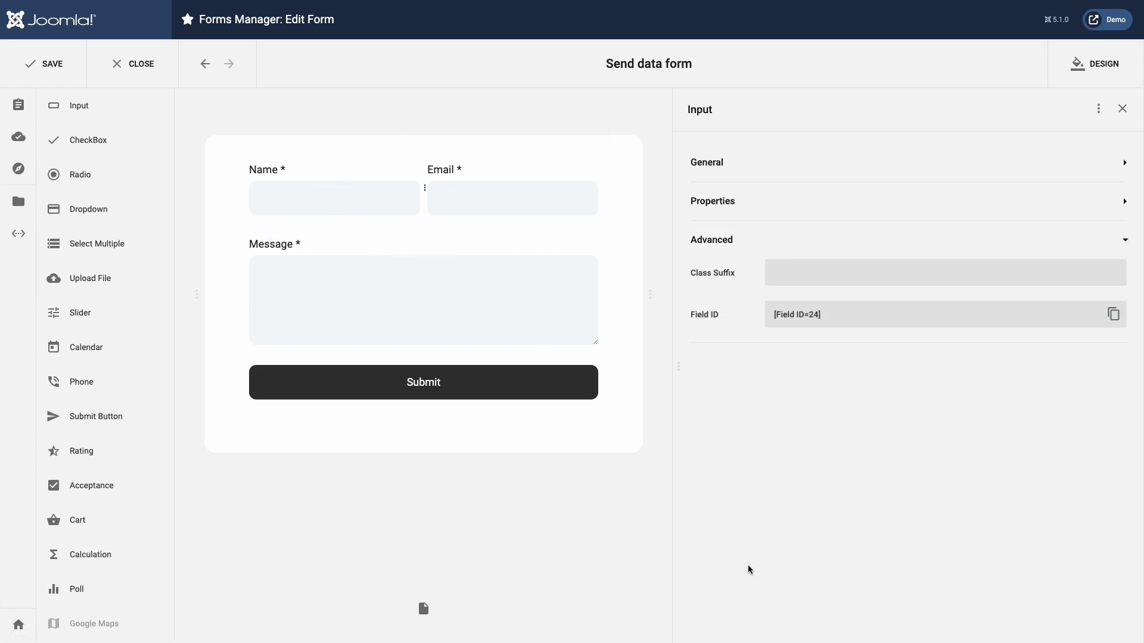
left_click(1113, 316)
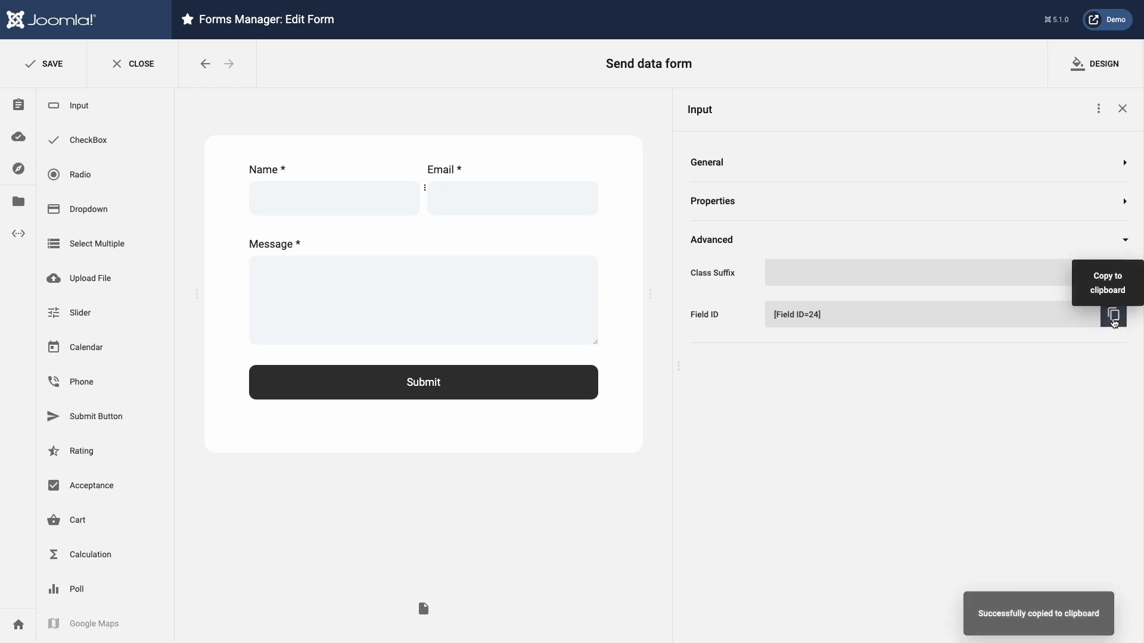
left_click(557, 390)
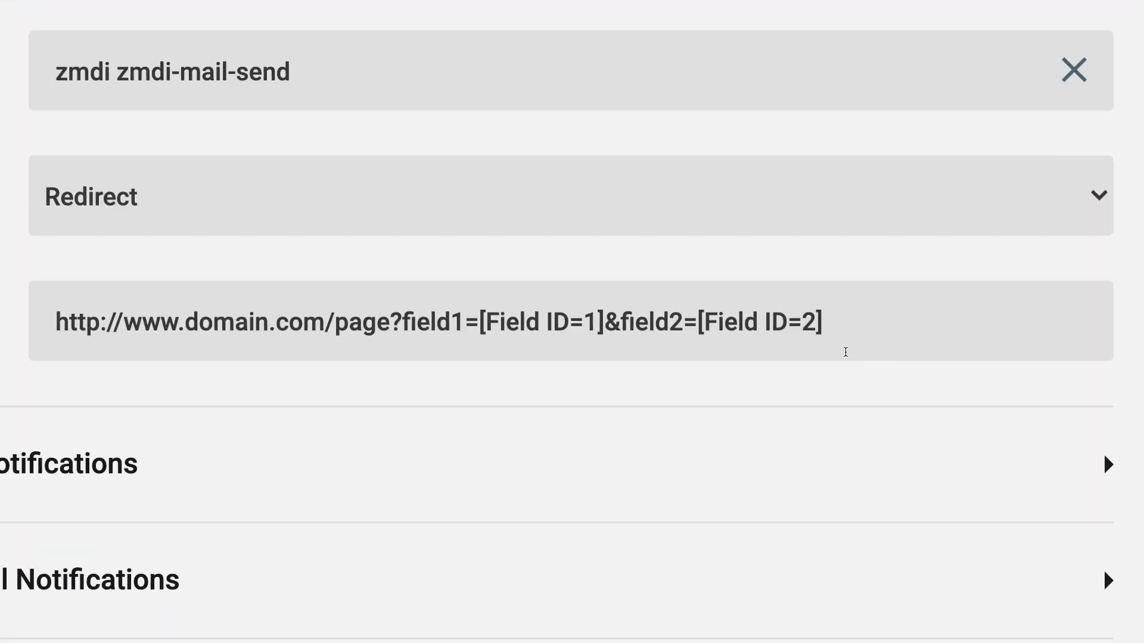
left_click_drag(480, 321, 604, 316)
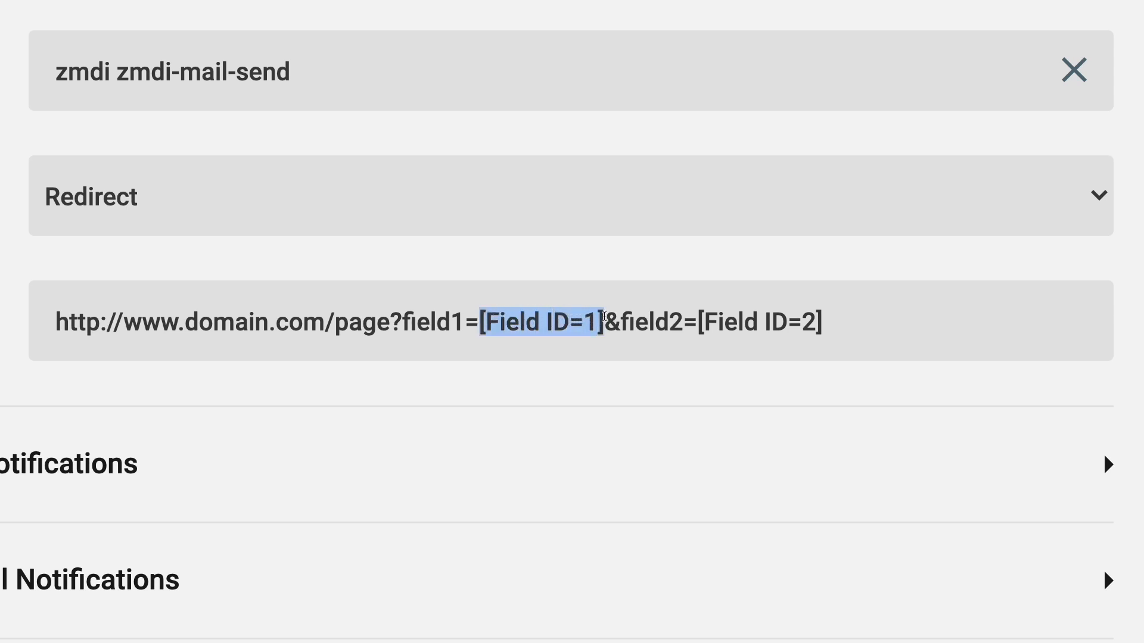
key("ctrl+v")
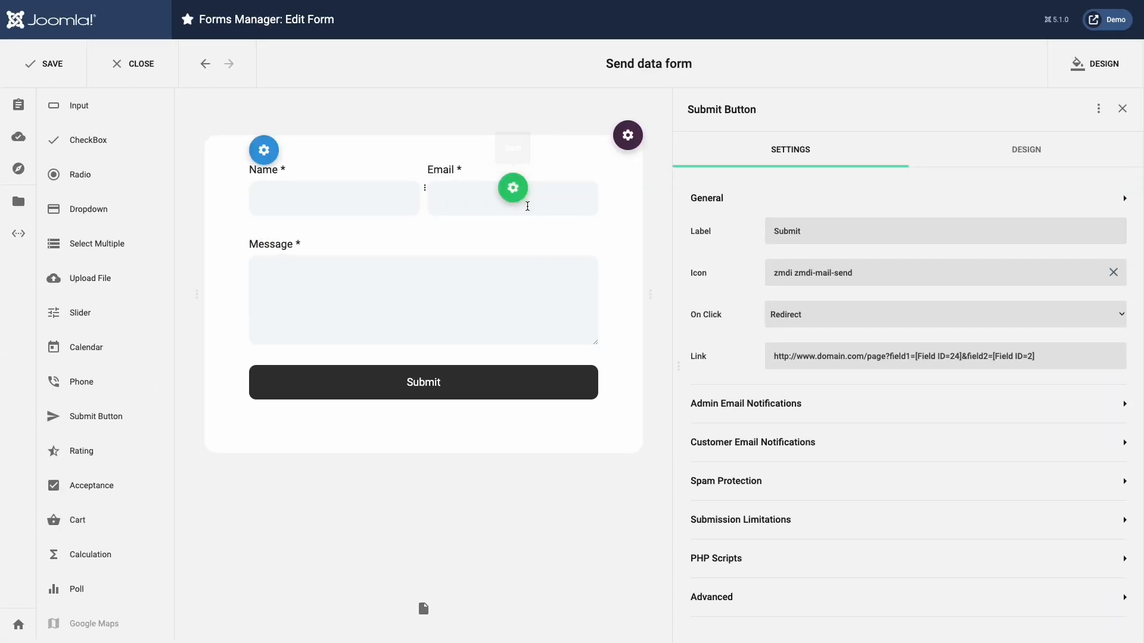
Replace the link's field2 placeholder with the Email field's ID tag [Field ID=25].
left_click(527, 206)
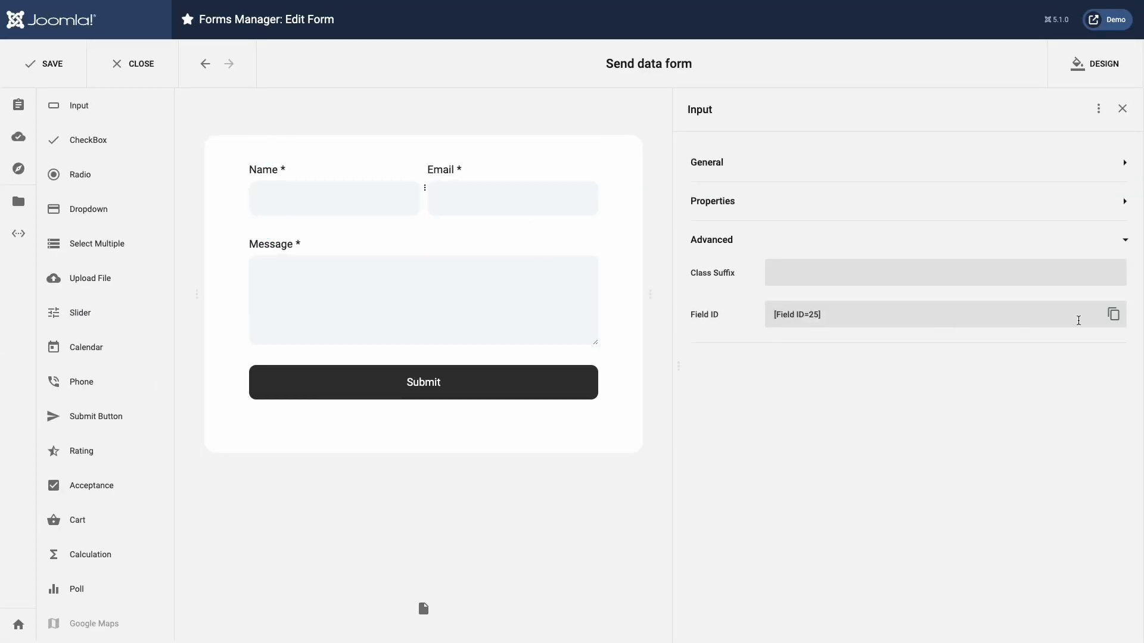
left_click(1113, 314)
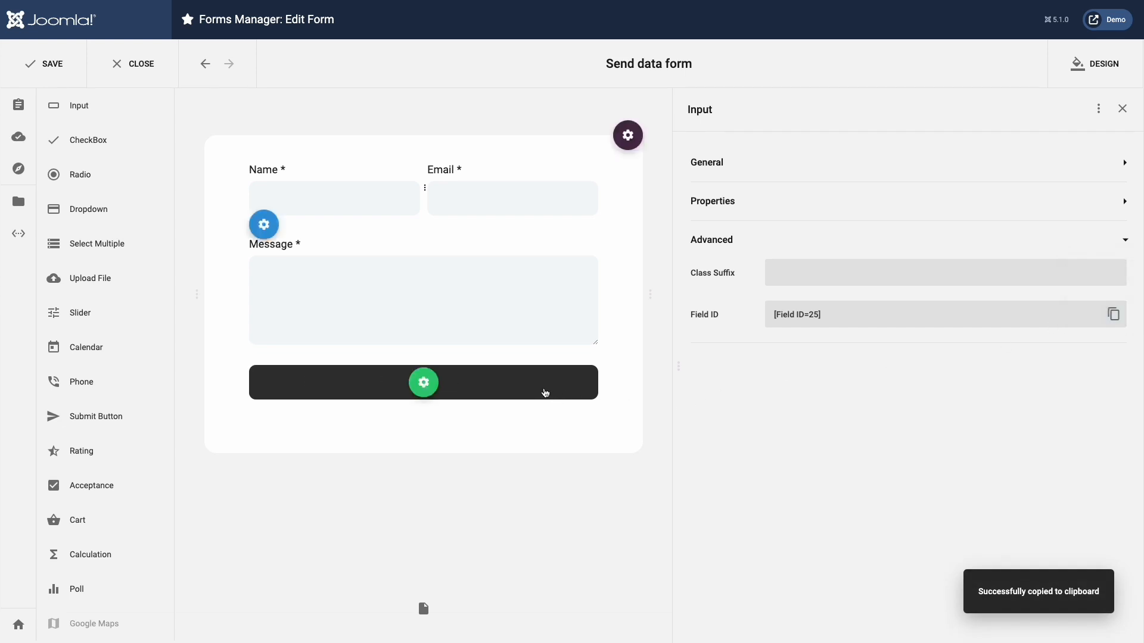
left_click(545, 392)
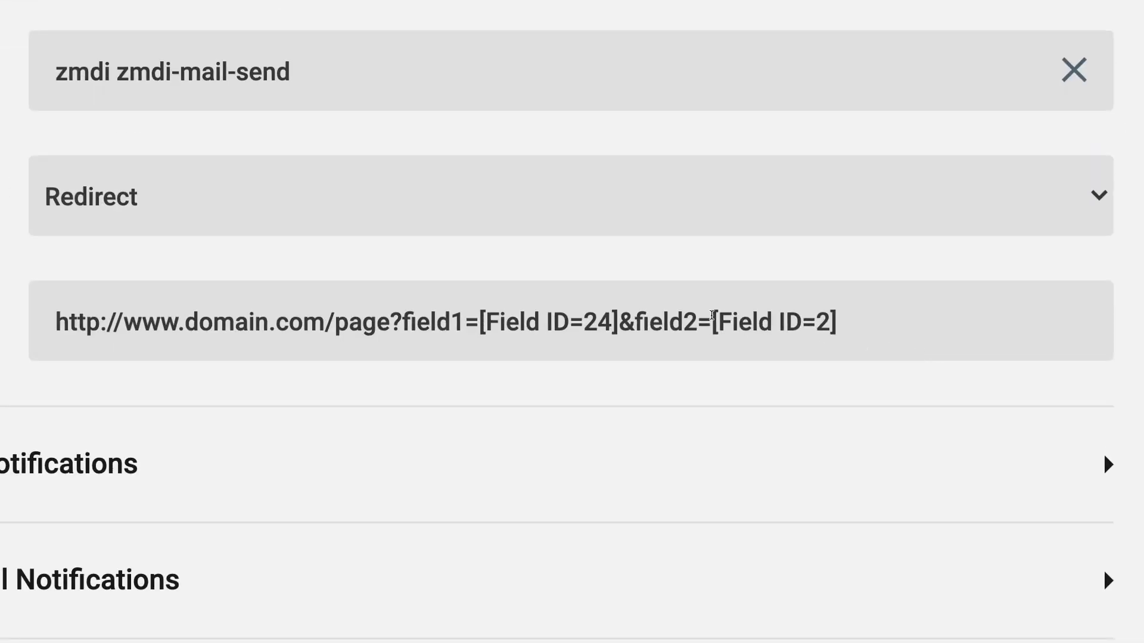
left_click_drag(712, 314, 834, 316)
key("ctrl+v")
Append a third parameter field3=[Field ID=27] to the link, then delete it again.
left_click_drag(876, 345, 625, 332)
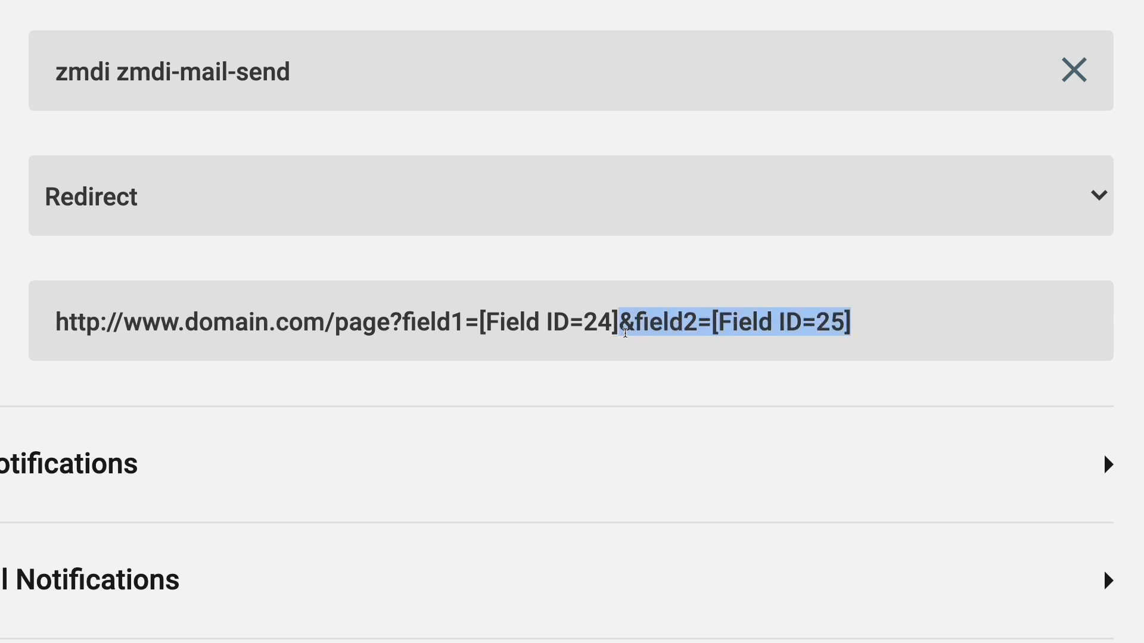
key("ctrl+c")
left_click(876, 325)
key("ctrl+v")
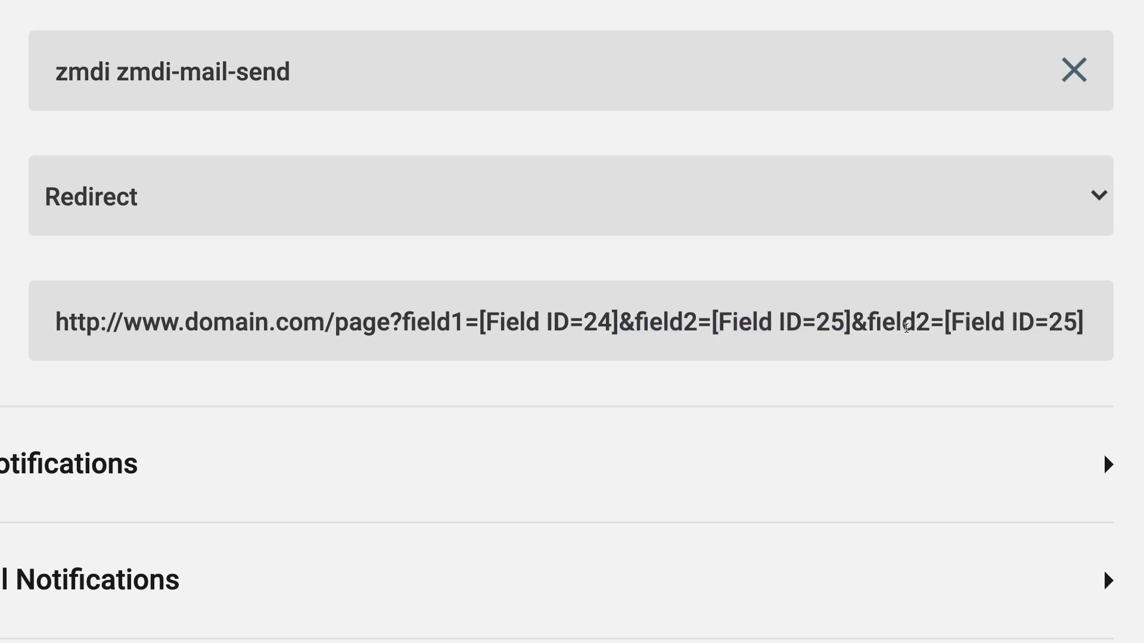
left_click(922, 338)
key("BackSpace")
type("3")
key("Right")
key("Right")
key("Right")
key("Right")
key("Right")
key("Right")
key("Right")
key("Right")
key("Right")
key("Right")
key("Right")
key("Right")
key("Right")
key("BackSpace")
type("7")
left_click_drag(1084, 322, 855, 326)
key("BackSpace")
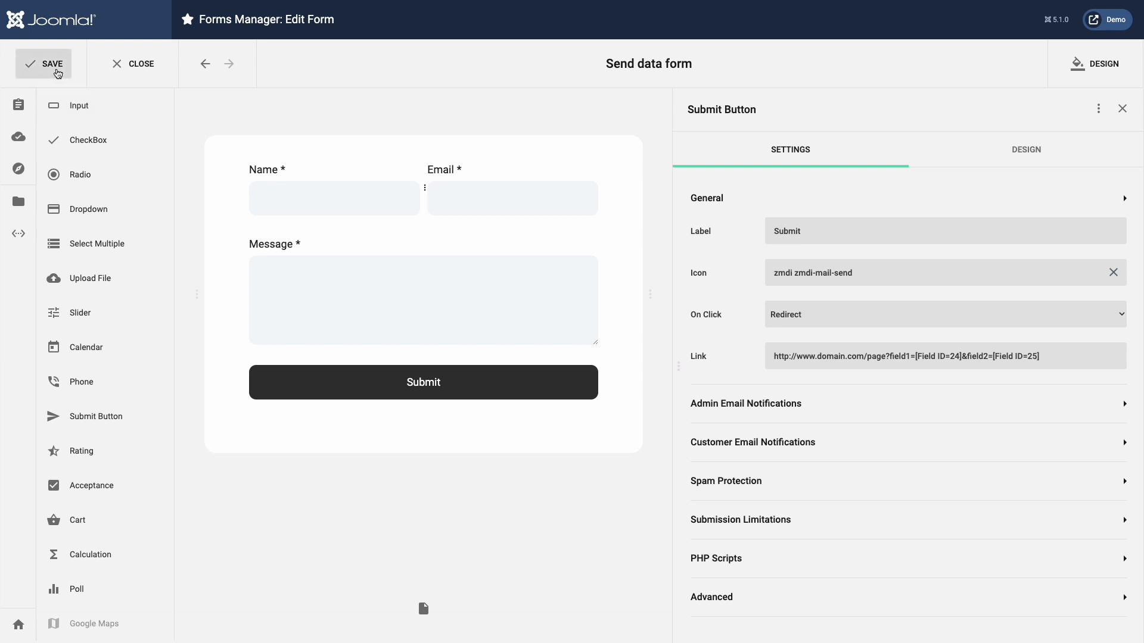
Save the Send data form, duplicate it from the Forms list, and open Send data form (2).
left_click(58, 73)
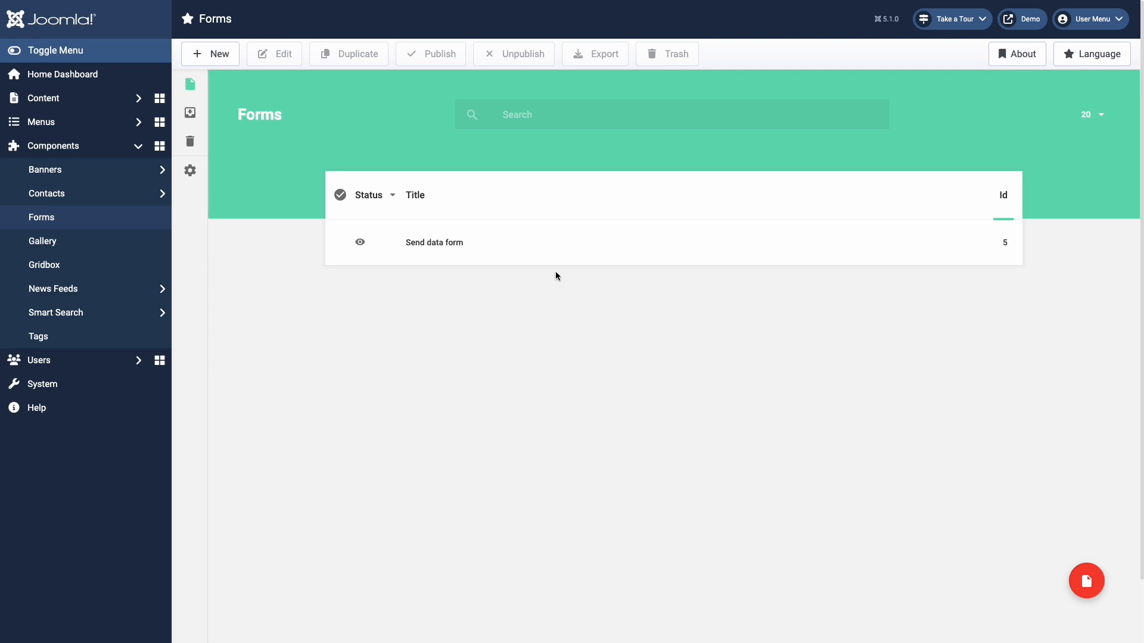
right_click(548, 243)
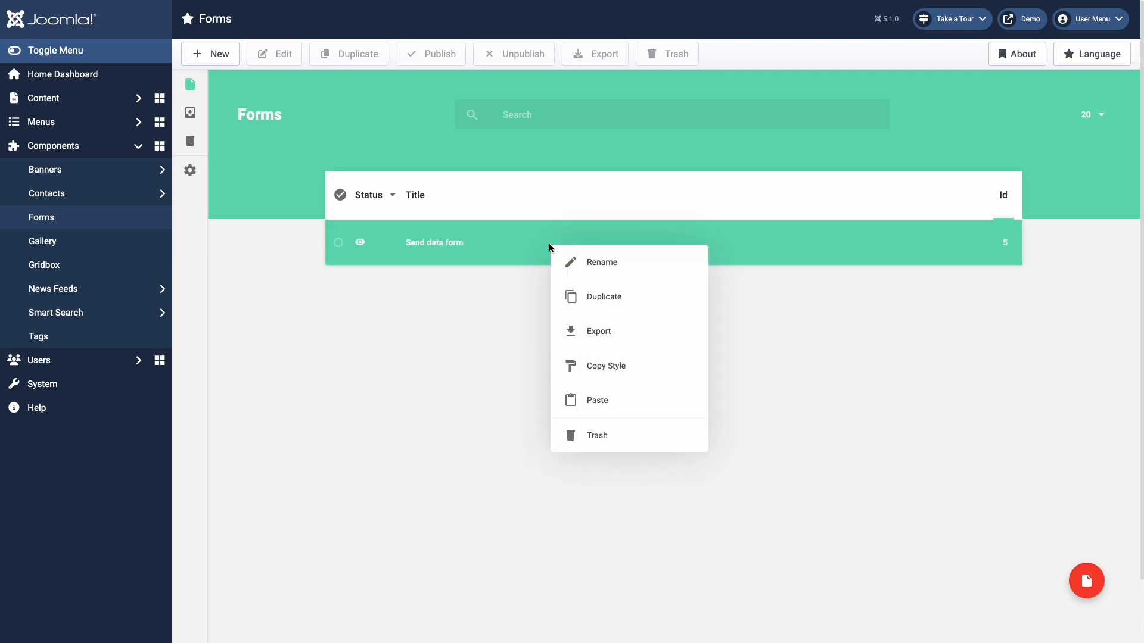
left_click(578, 296)
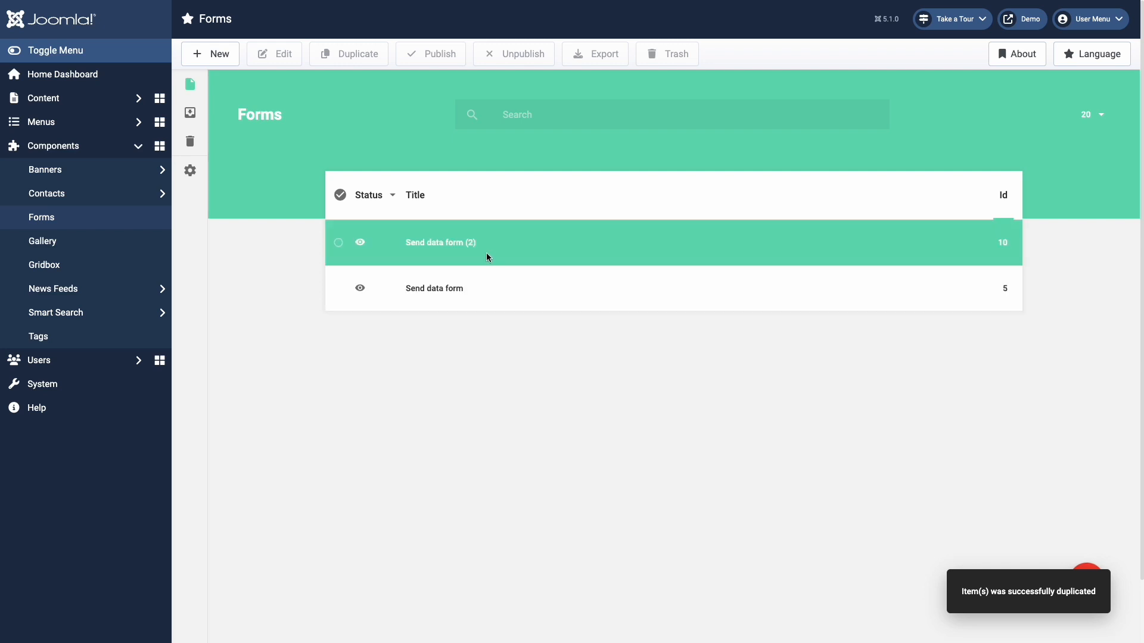
left_click(455, 248)
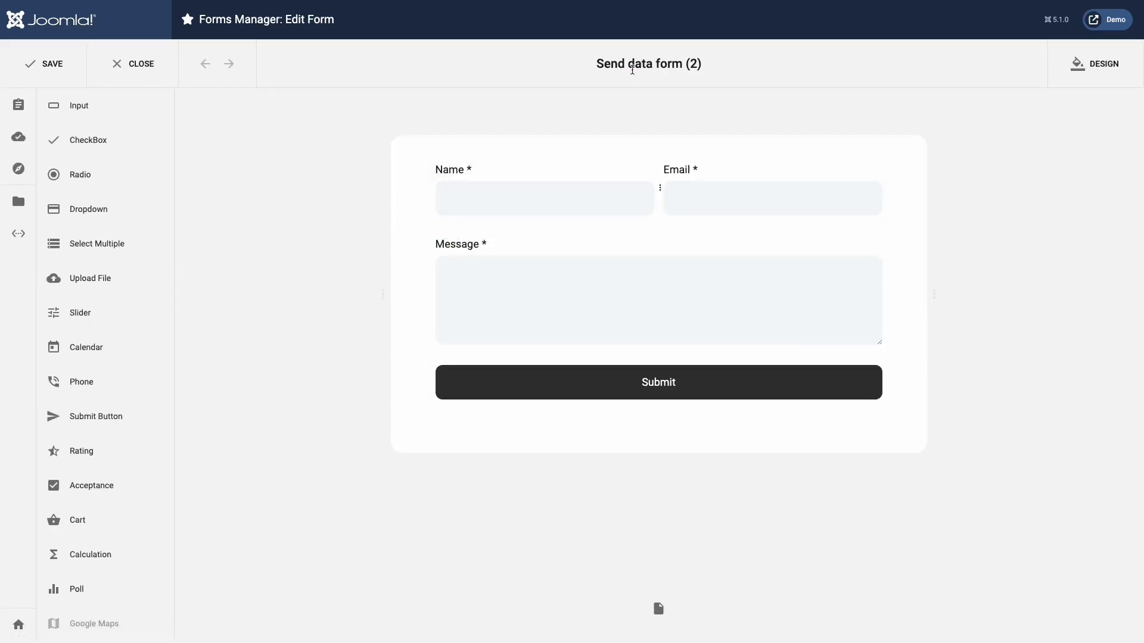
Rename Send data form (2) to 'Receive data form' and delete its Message field.
triple_click(632, 69)
type("Receive data form")
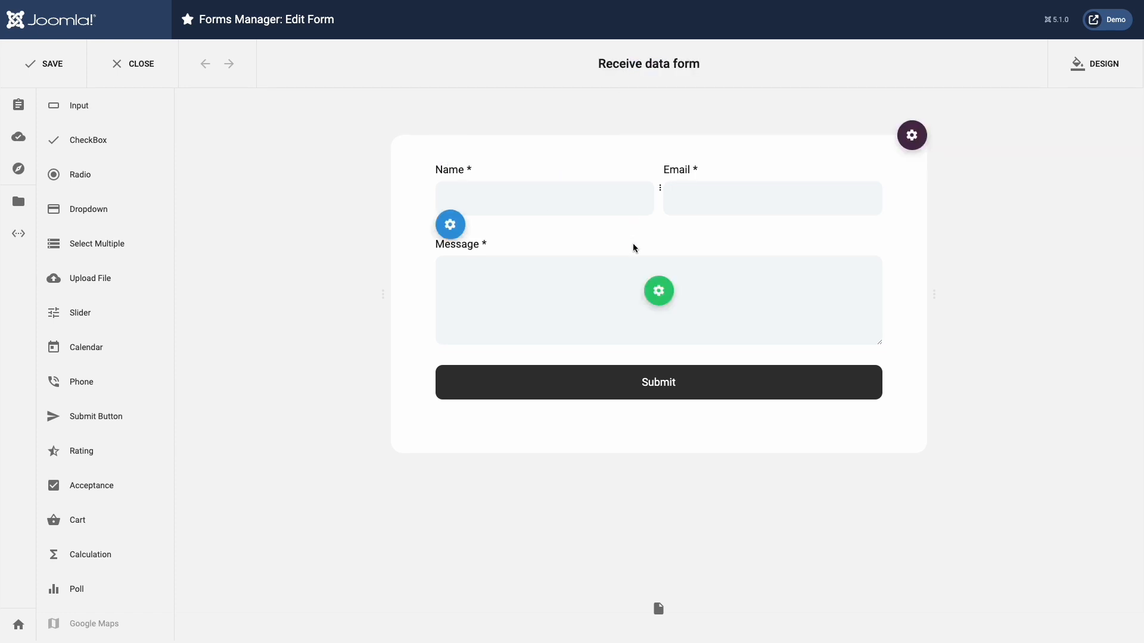
left_click(721, 291)
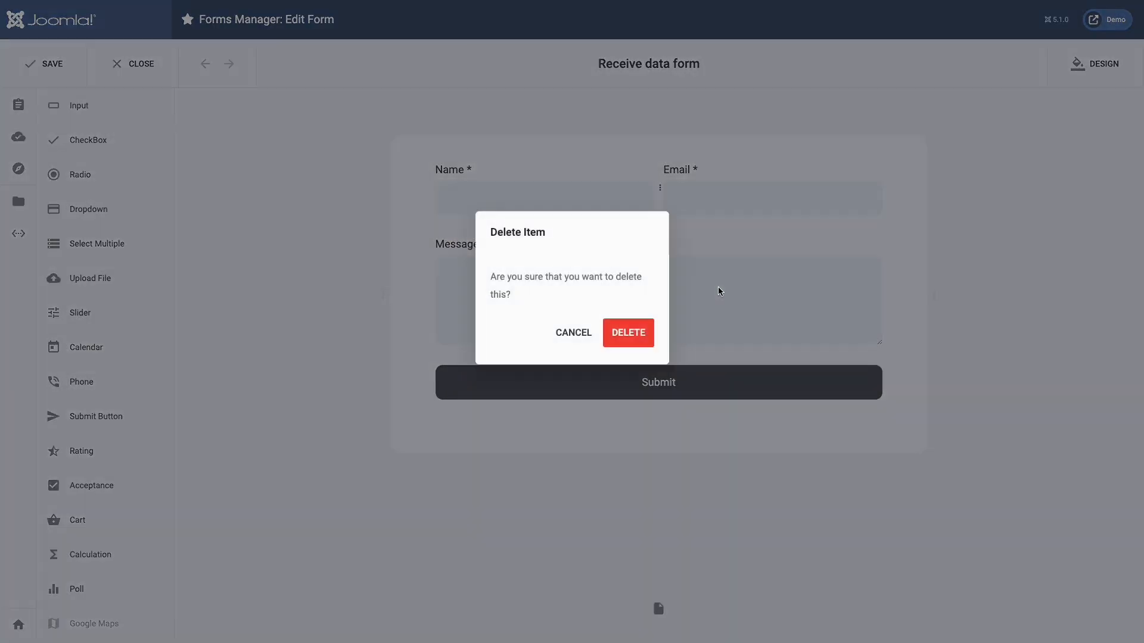
left_click(644, 334)
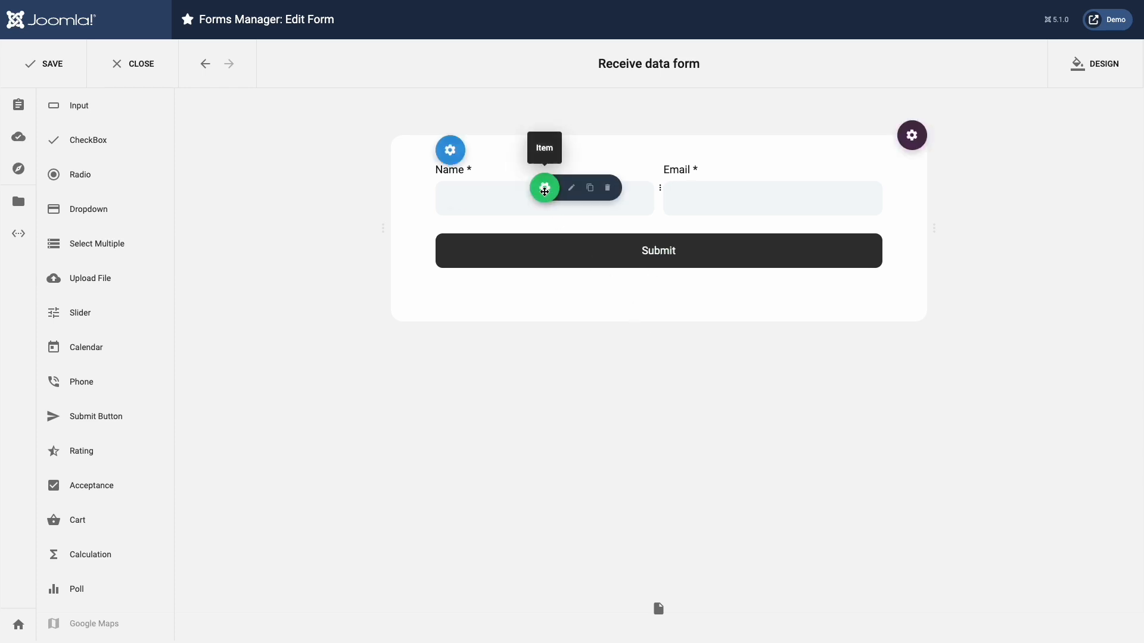
Set the Name field's default value to the URL parameter data tag with key field1.
left_click(567, 191)
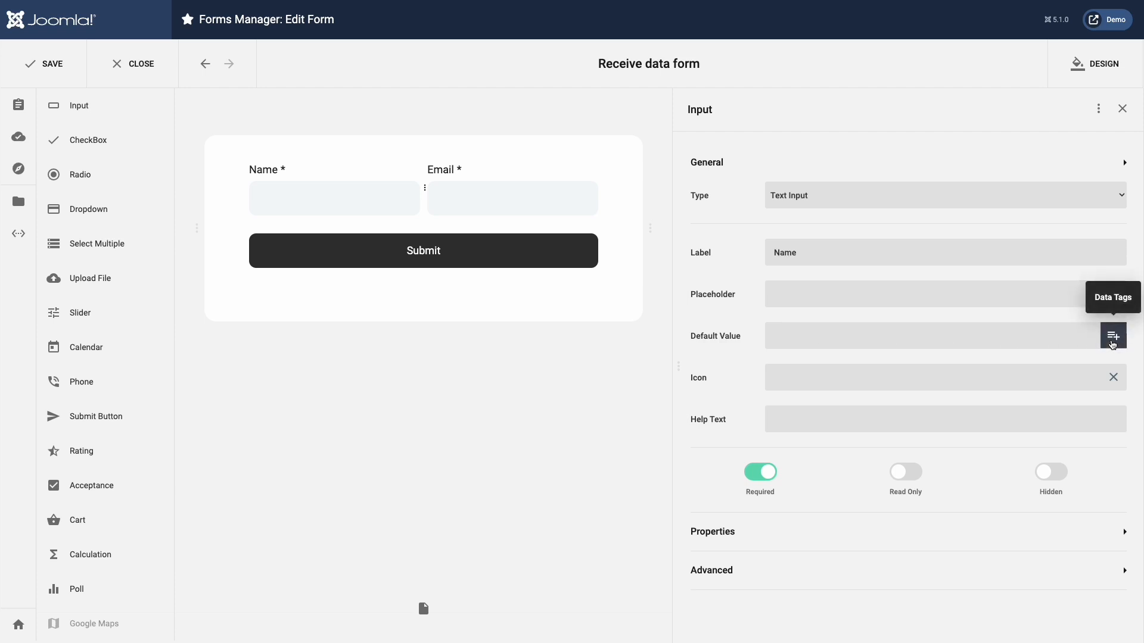
left_click(1112, 338)
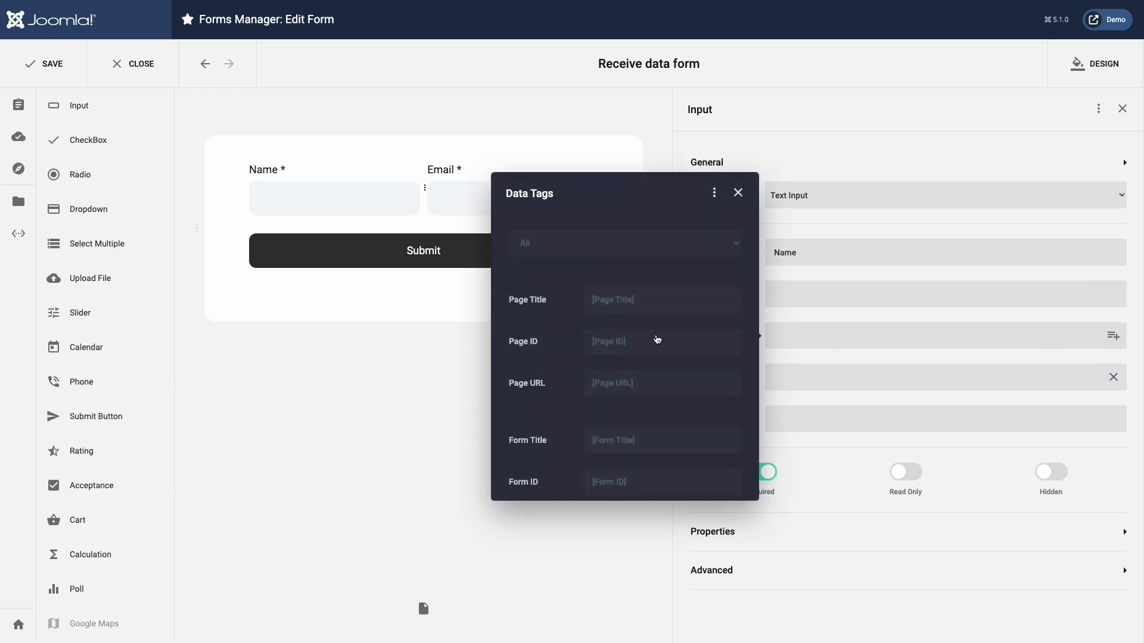
scroll(560, 337, "down", 10)
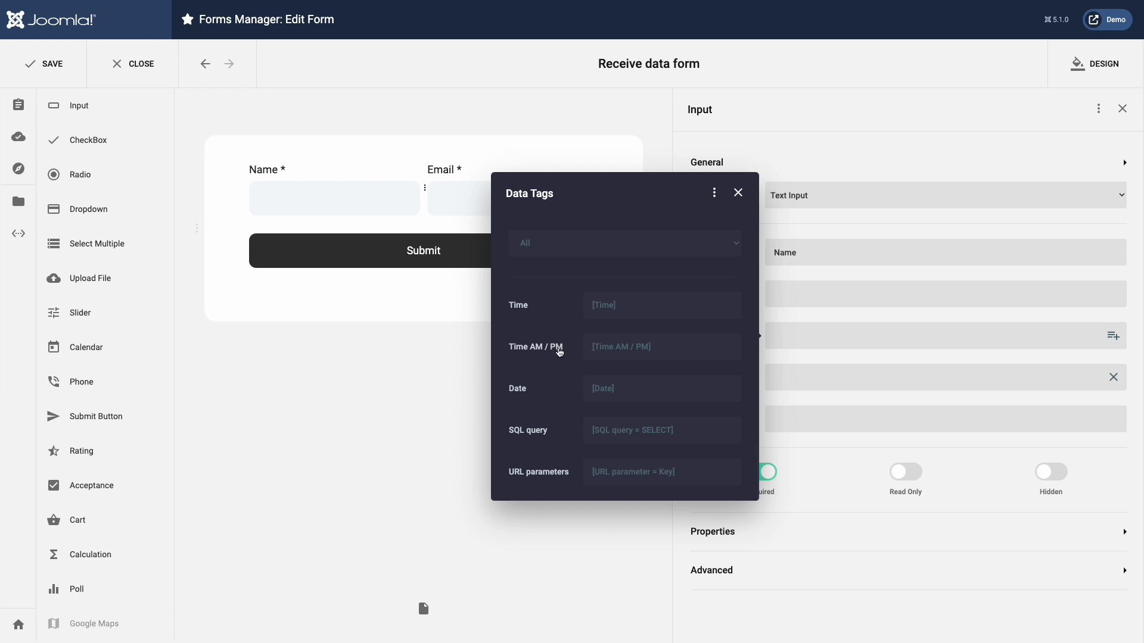
left_click(539, 472)
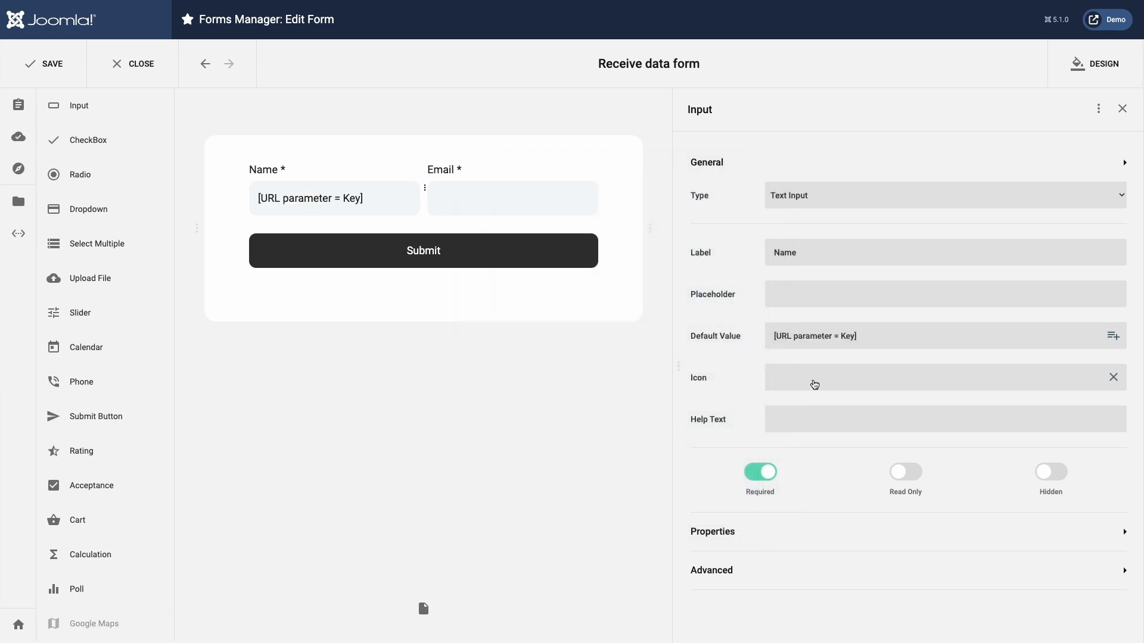
left_click_drag(840, 337, 855, 335)
type("field1")
Set the Email field's default value to the URL parameter field2 and save the form.
left_click(581, 205)
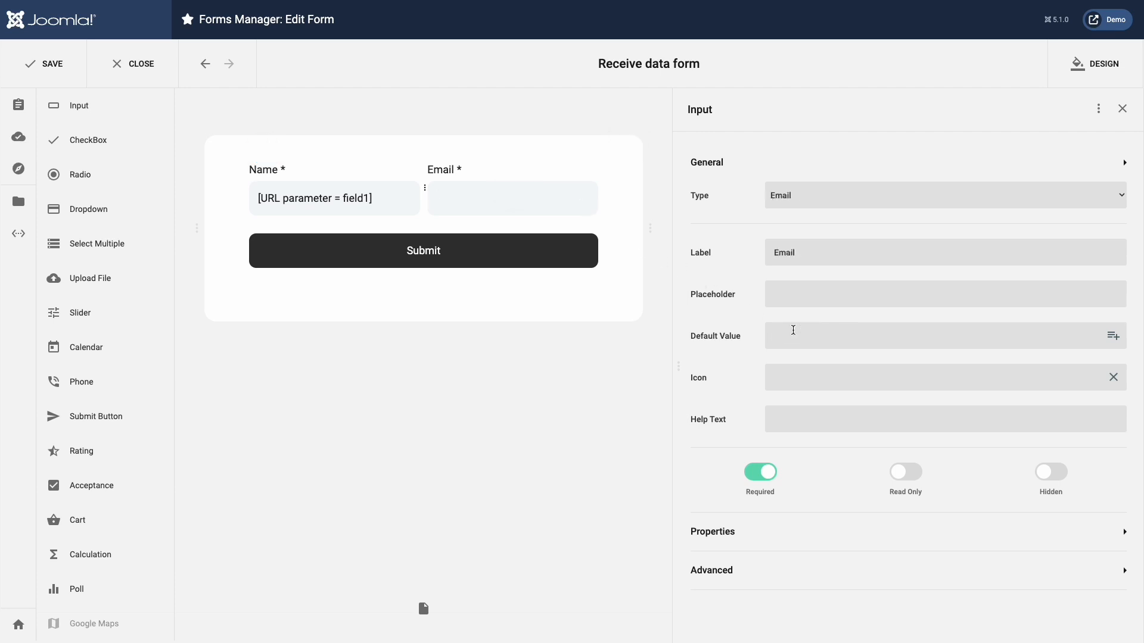
left_click(793, 330)
key("ctrl+v")
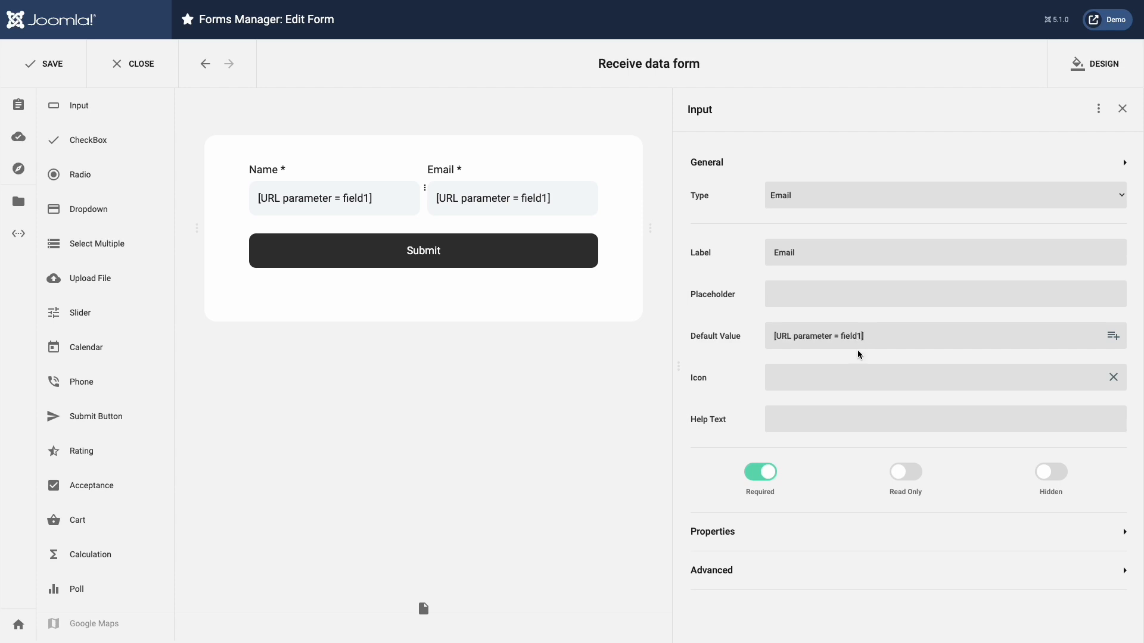
key("Left")
key("BackSpace")
type("2")
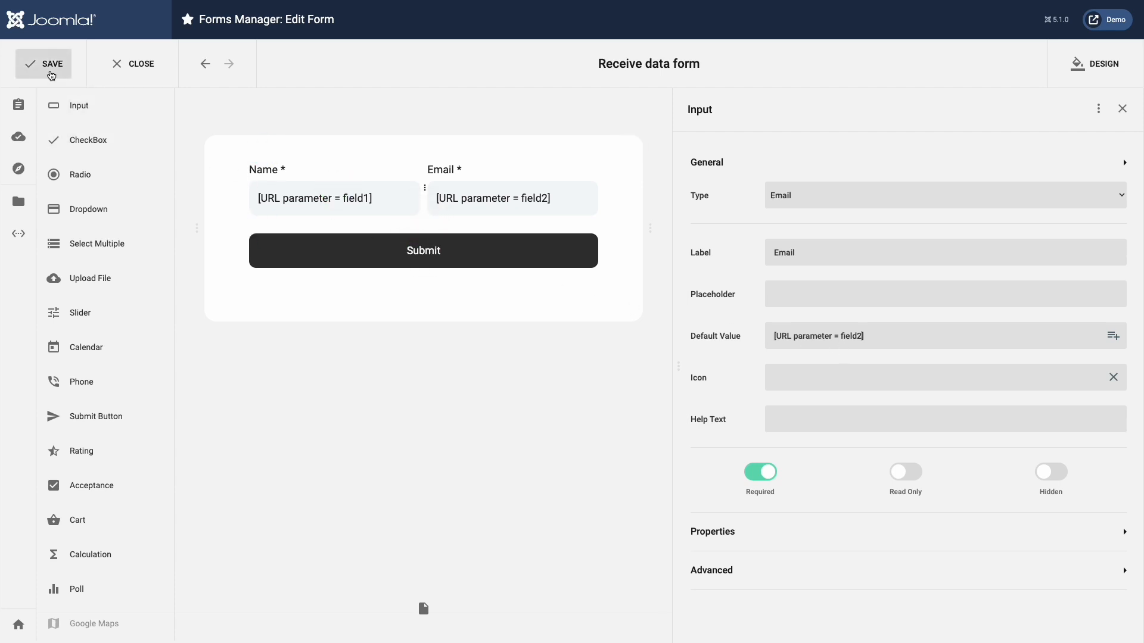
left_click(52, 72)
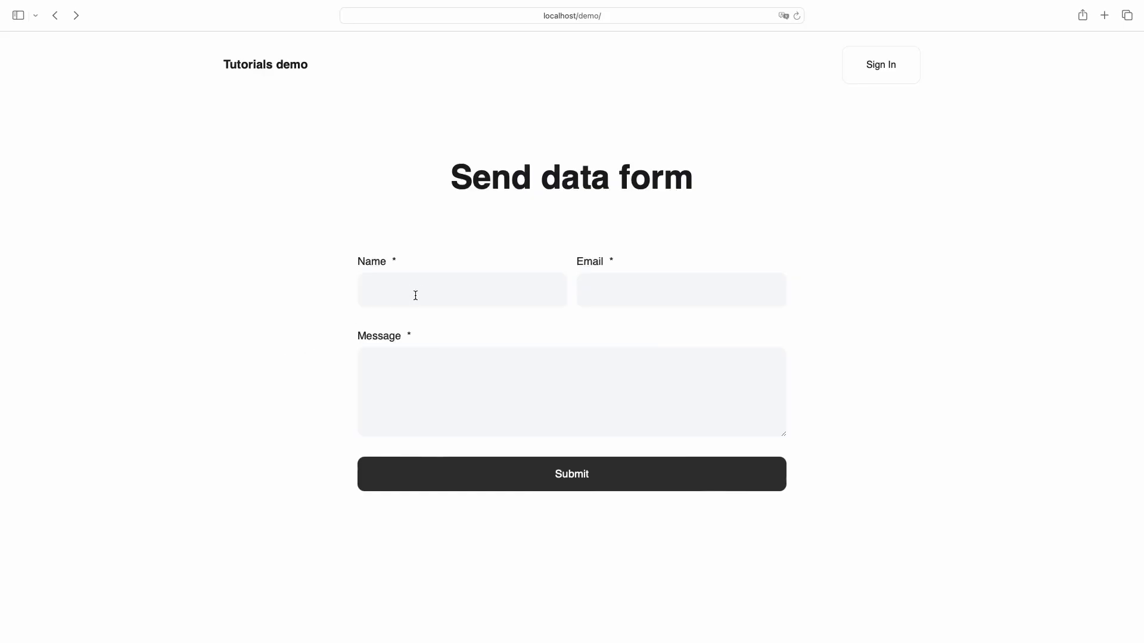
Submit the front-end Send data form with a sample name, email and 'Hello there!'.
left_click(416, 295)
type("John Doe")
key("Tab")
type("mail@mail.com")
key("Tab")
type("Hello there!")
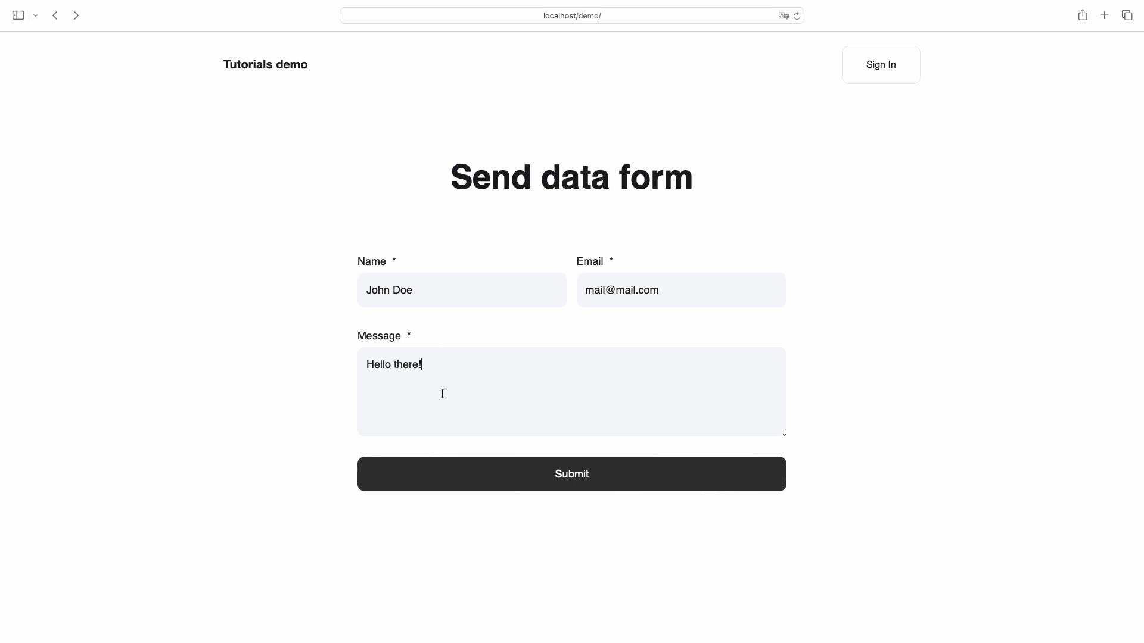
left_click(460, 482)
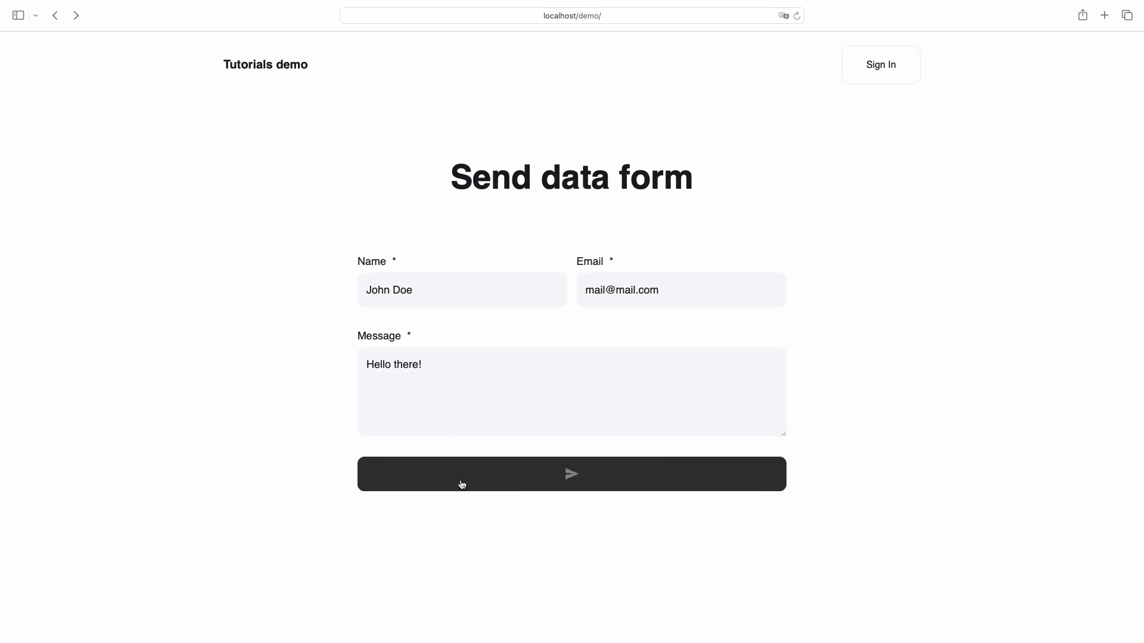